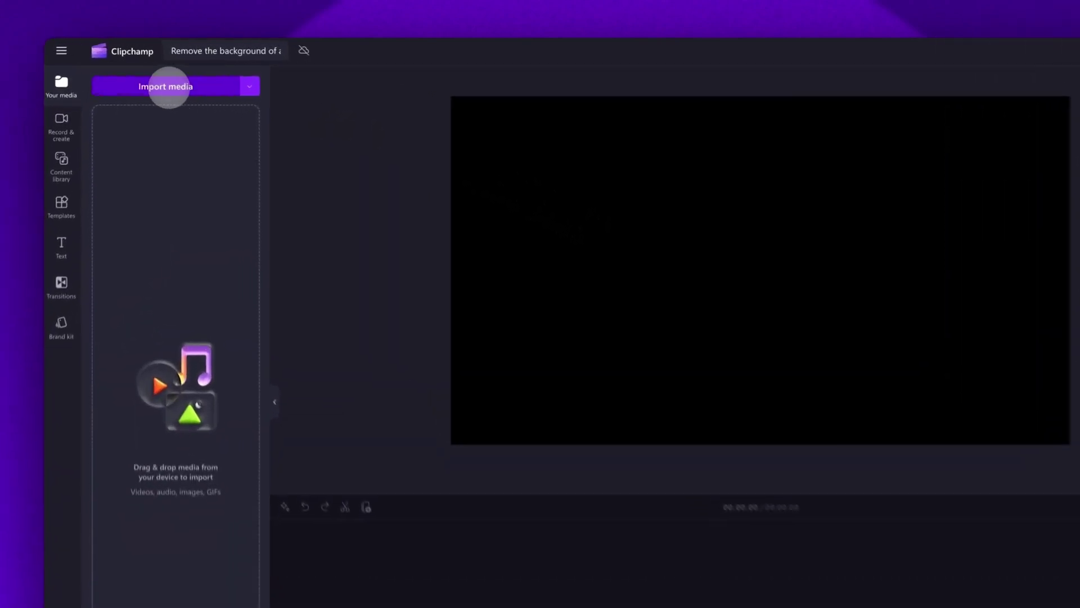
- Import 'My image.png' from the Tutorial folder into the media library
{"action": "left_click", "coordinate": [160, 74]}
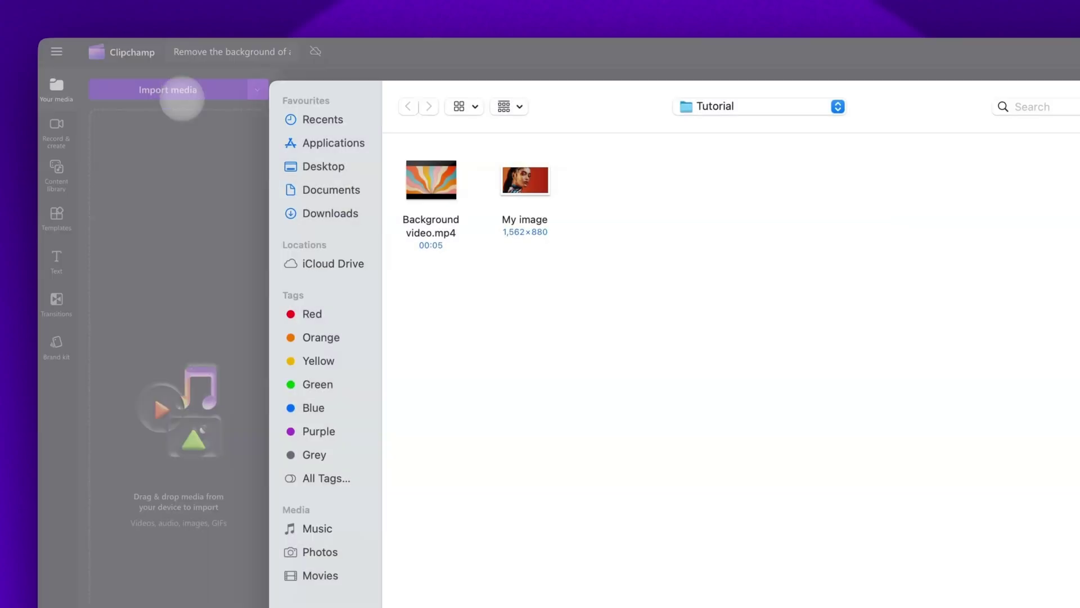
{"action": "left_click", "coordinate": [525, 179]}
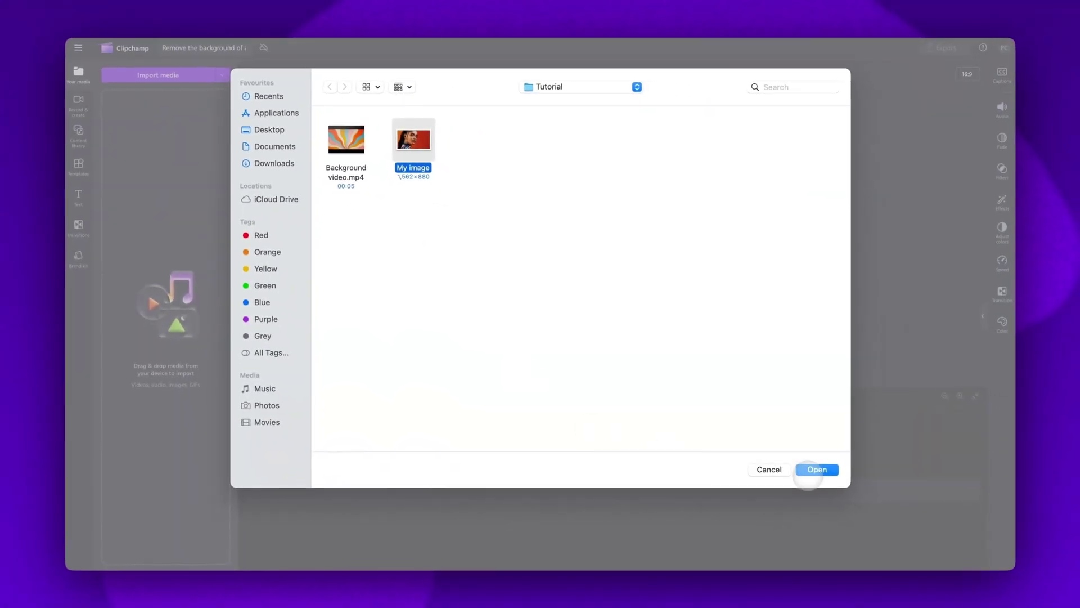
{"action": "left_click", "coordinate": [815, 470]}
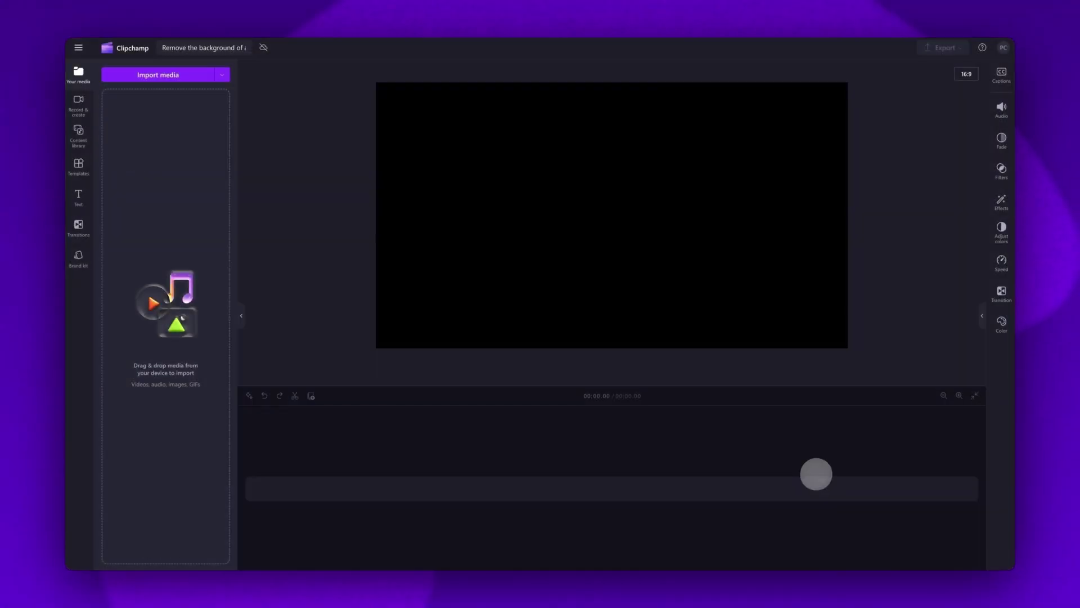
{"action": "mouse_move", "coordinate": [165, 126]}
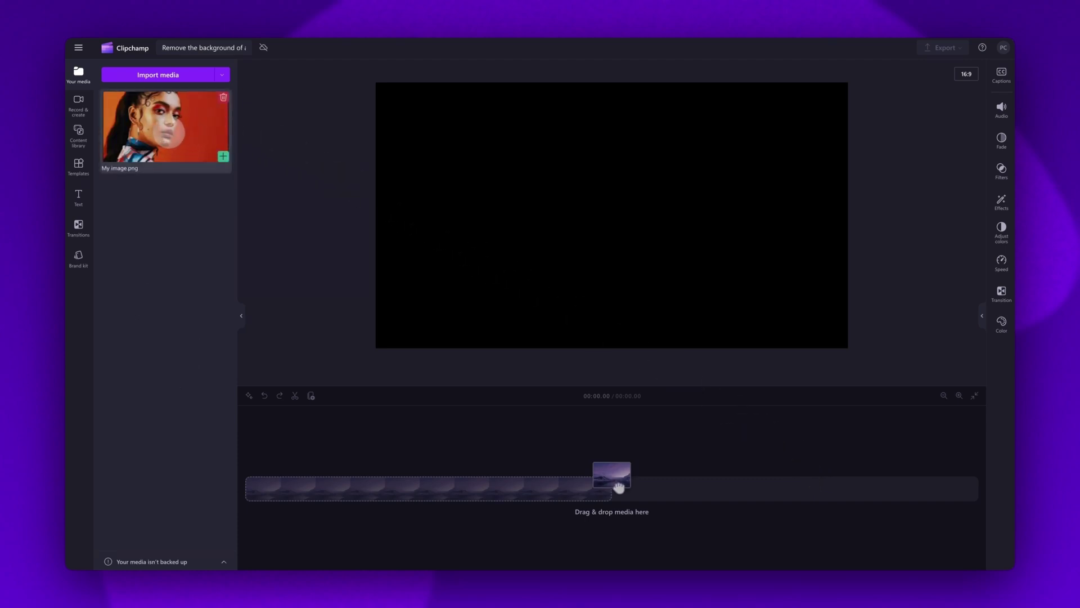
- Place My image.png on the timeline as a four-second clip and select it
{"action": "left_click_drag", "start_coordinate": [170, 131], "coordinate": [372, 490]}
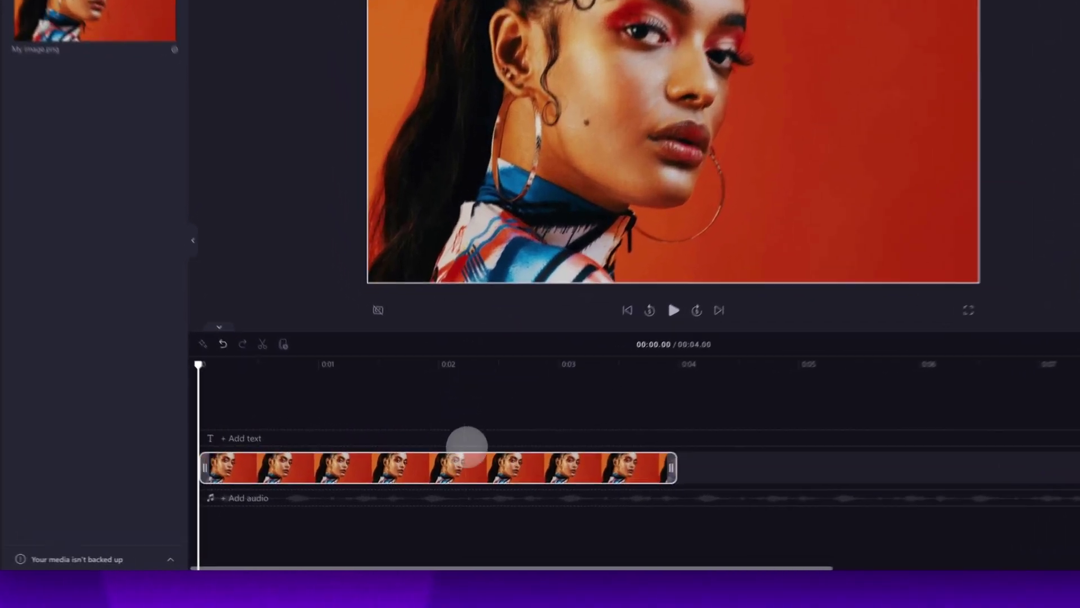
{"action": "left_click", "coordinate": [456, 491]}
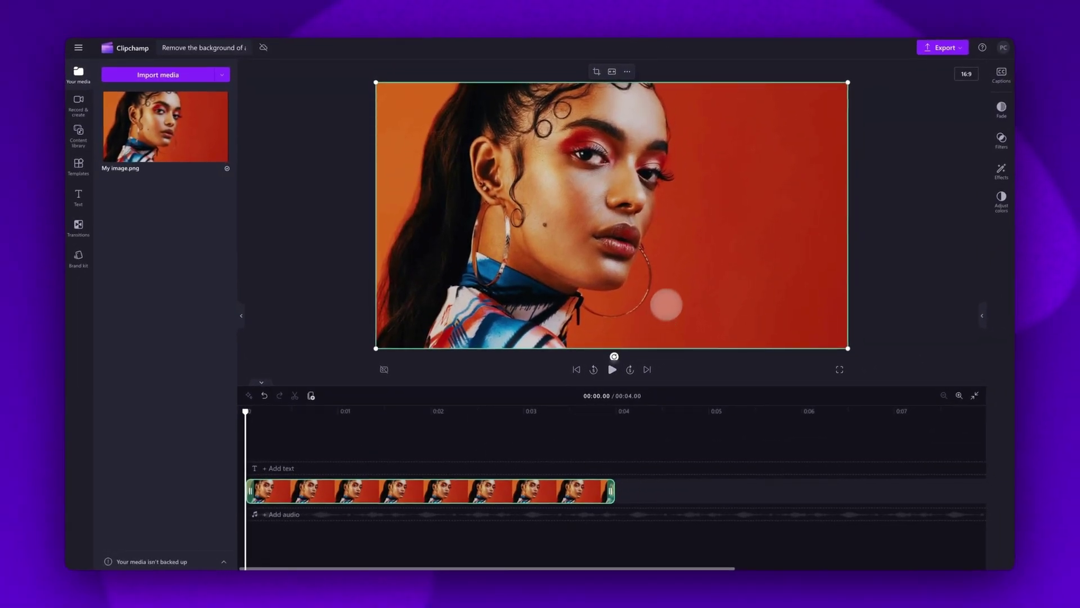
- Apply Remove background to the portrait clip, leaving the woman against black
{"action": "right_click", "coordinate": [659, 260]}
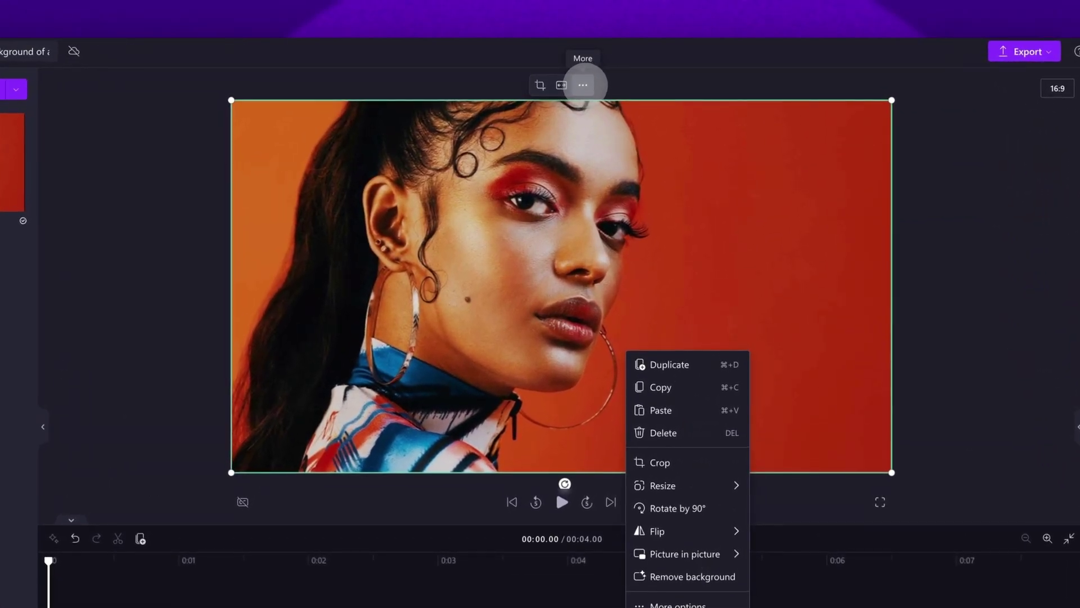
{"action": "left_click", "coordinate": [583, 84]}
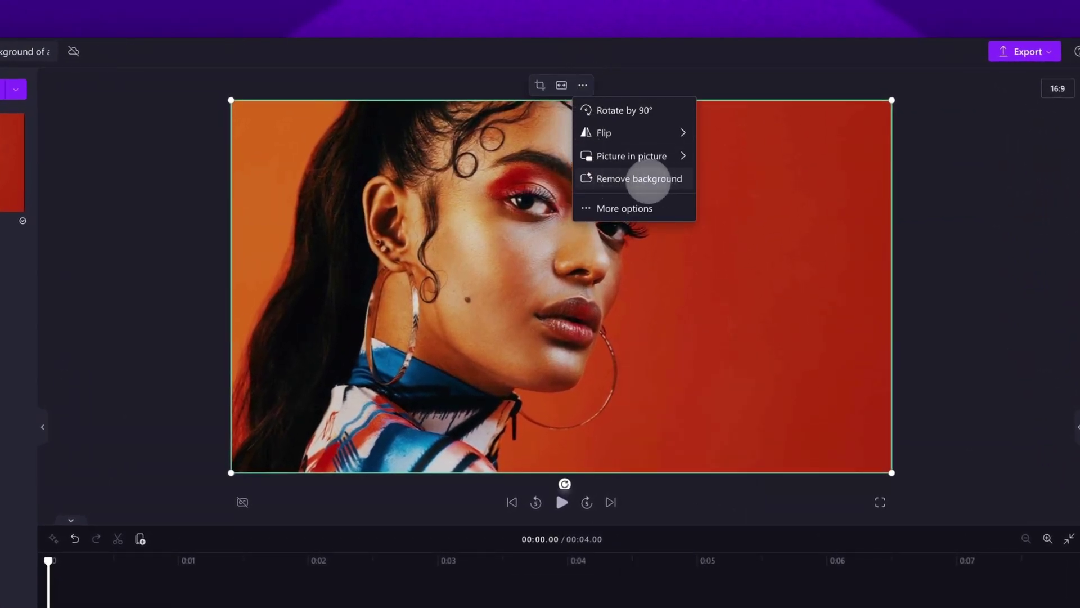
{"action": "left_click", "coordinate": [666, 177]}
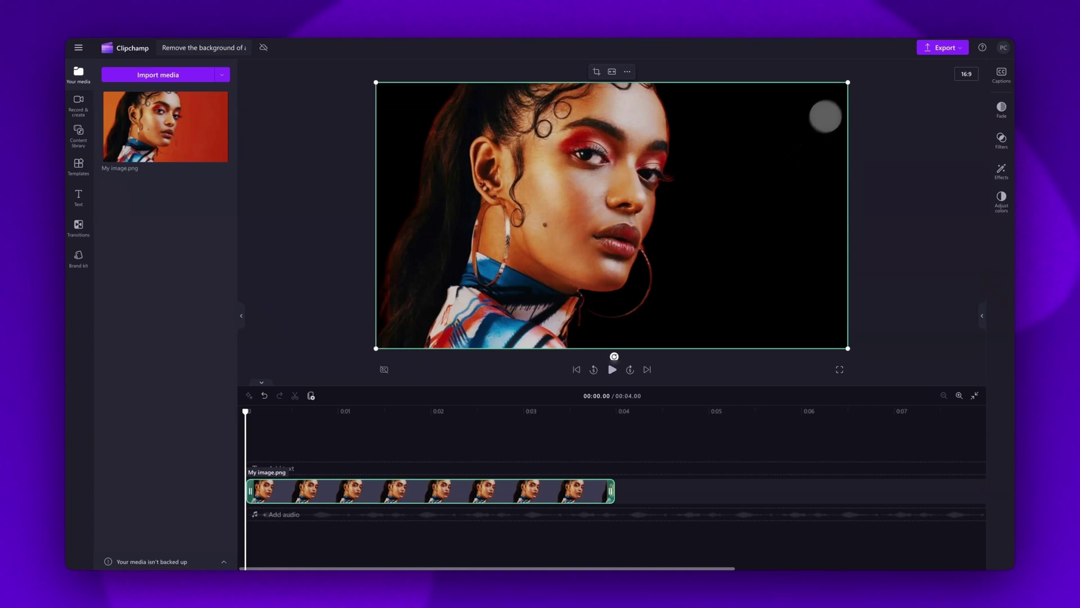
{"action": "mouse_move", "coordinate": [849, 83]}
{"action": "left_mouse_down"}
{"action": "mouse_move", "coordinate": [519, 273]}
{"action": "mouse_move", "coordinate": [900, 98]}
{"action": "mouse_move", "coordinate": [538, 255]}
{"action": "mouse_move", "coordinate": [676, 178]}
{"action": "left_mouse_up"}
{"action": "mouse_move", "coordinate": [506, 238]}
{"action": "left_mouse_down"}
{"action": "mouse_move", "coordinate": [637, 264]}
{"action": "mouse_move", "coordinate": [637, 178]}
{"action": "mouse_move", "coordinate": [742, 238]}
{"action": "mouse_move", "coordinate": [538, 236]}
{"action": "mouse_move", "coordinate": [622, 185]}
{"action": "left_mouse_up"}
{"action": "left_click_drag", "start_coordinate": [670, 152], "coordinate": [565, 233]}
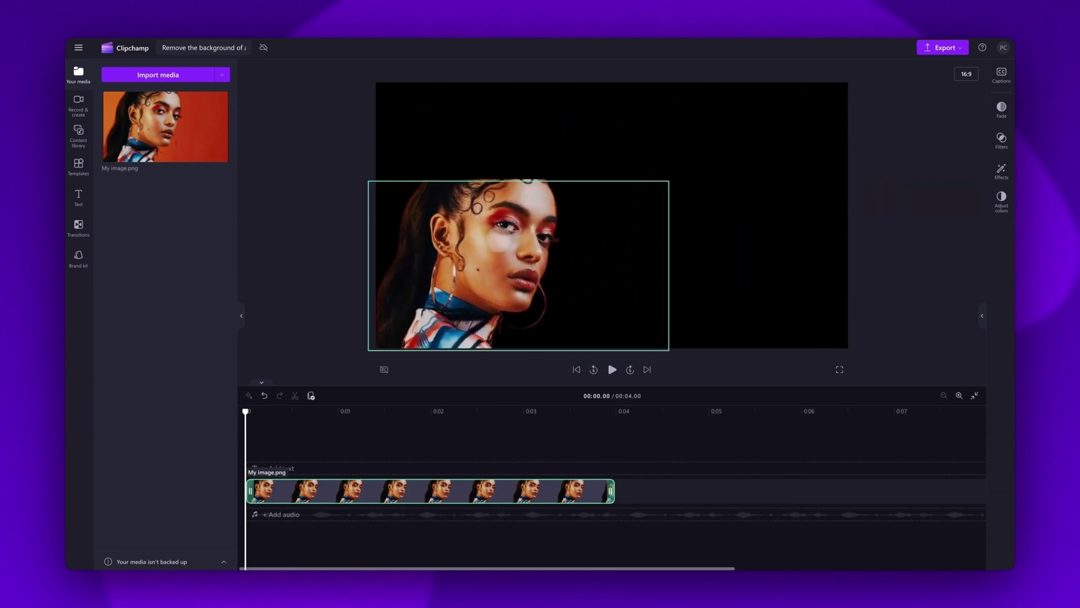
{"action": "left_click_drag", "start_coordinate": [675, 177], "coordinate": [860, 103]}
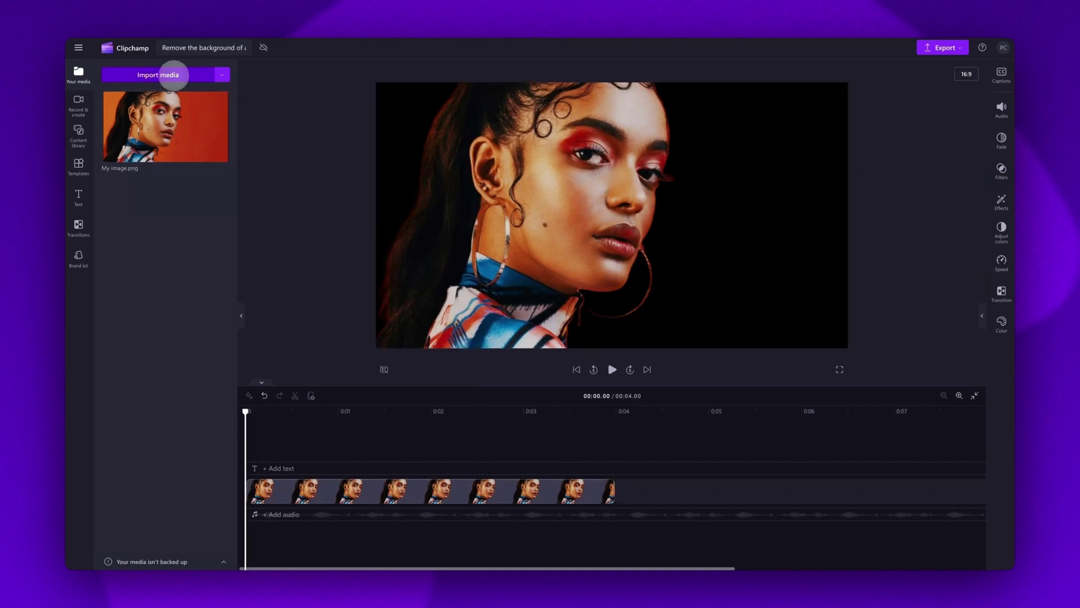
- Import 'Background video.mp4' into the media library
{"action": "left_click", "coordinate": [173, 75]}
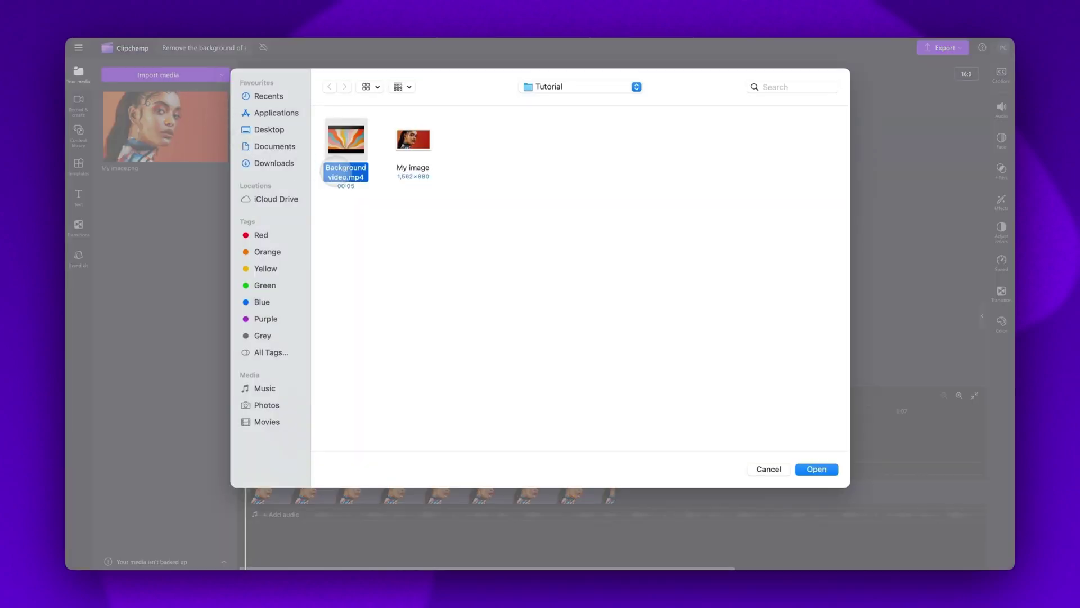
{"action": "left_click", "coordinate": [812, 470]}
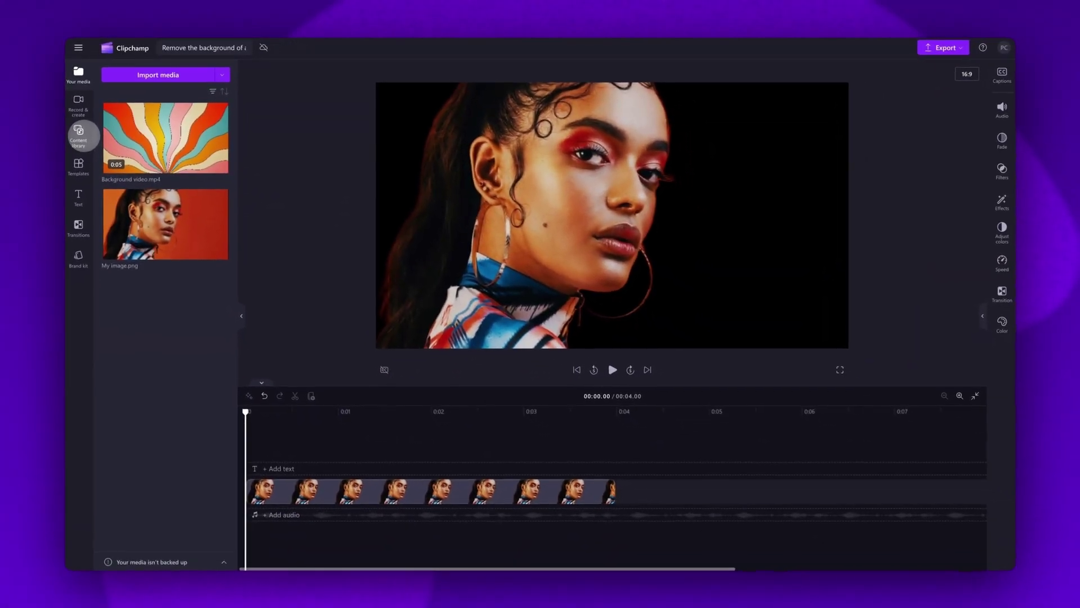
- Put Background video.mp4 beneath the portrait clip and trim it to end at 0:04
{"action": "mouse_move", "coordinate": [196, 136]}
{"action": "left_mouse_down"}
{"action": "mouse_move", "coordinate": [321, 522]}
{"action": "mouse_move", "coordinate": [270, 498]}
{"action": "left_mouse_up"}
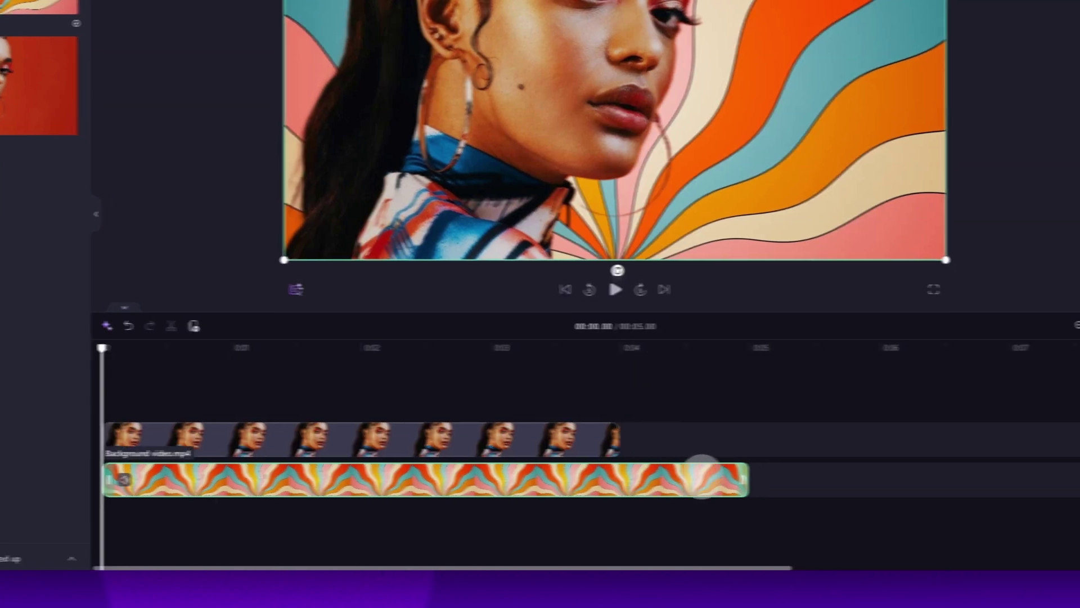
{"action": "left_click_drag", "start_coordinate": [806, 480], "coordinate": [572, 478]}
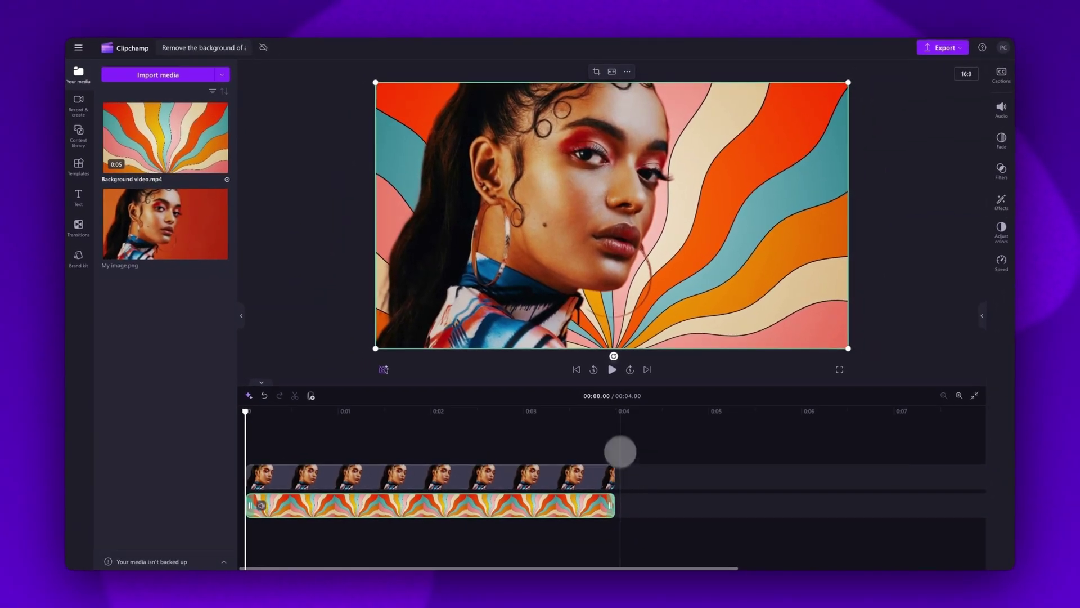
{"action": "left_click", "coordinate": [613, 369]}
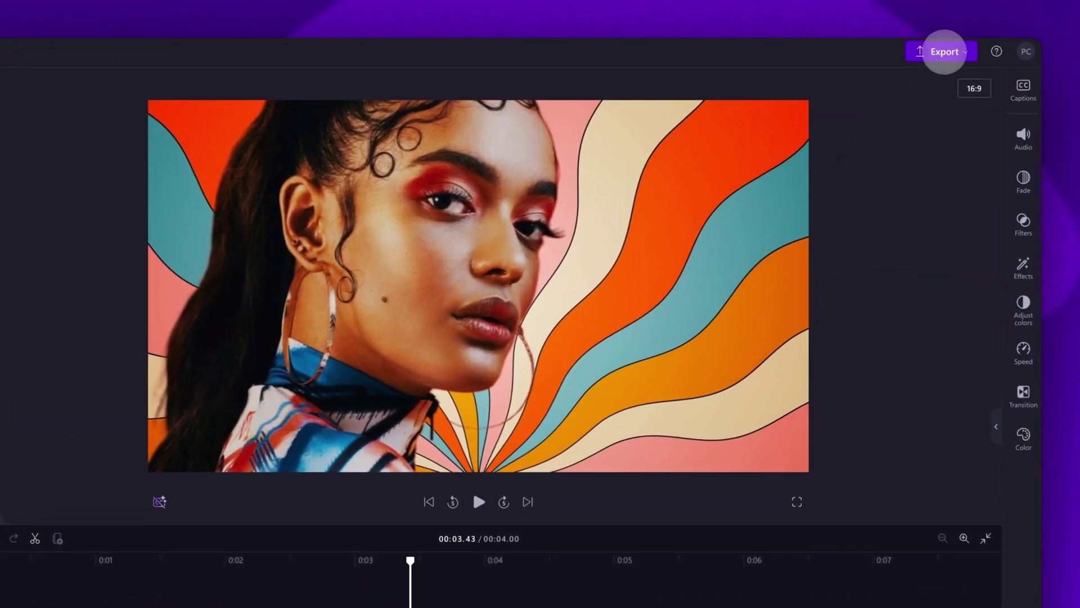
- Export the composite video at 1080p quality
{"action": "left_click", "coordinate": [944, 51]}
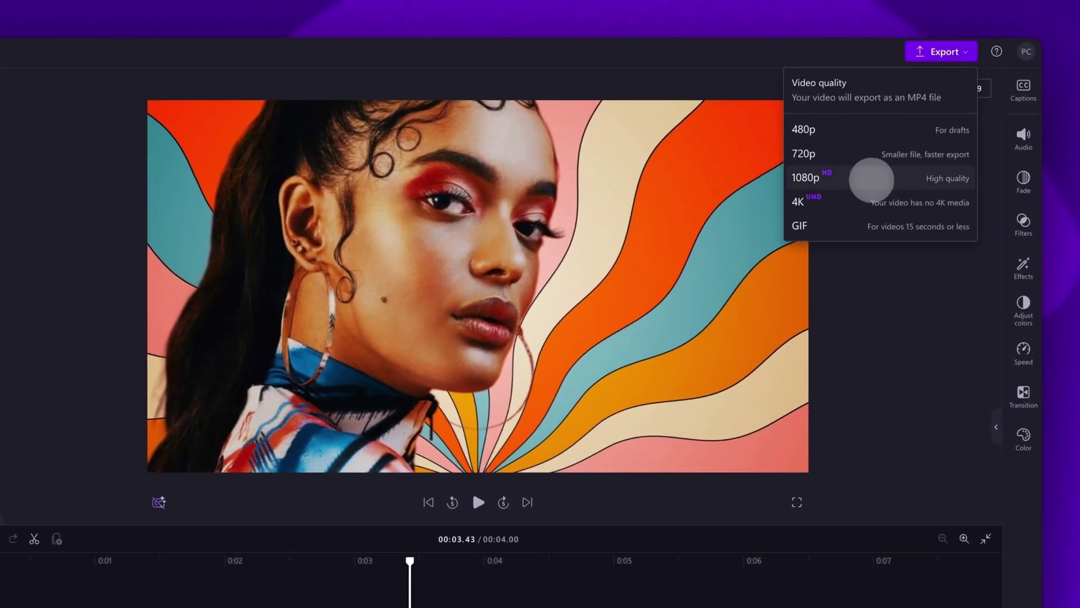
{"action": "left_click", "coordinate": [871, 177]}
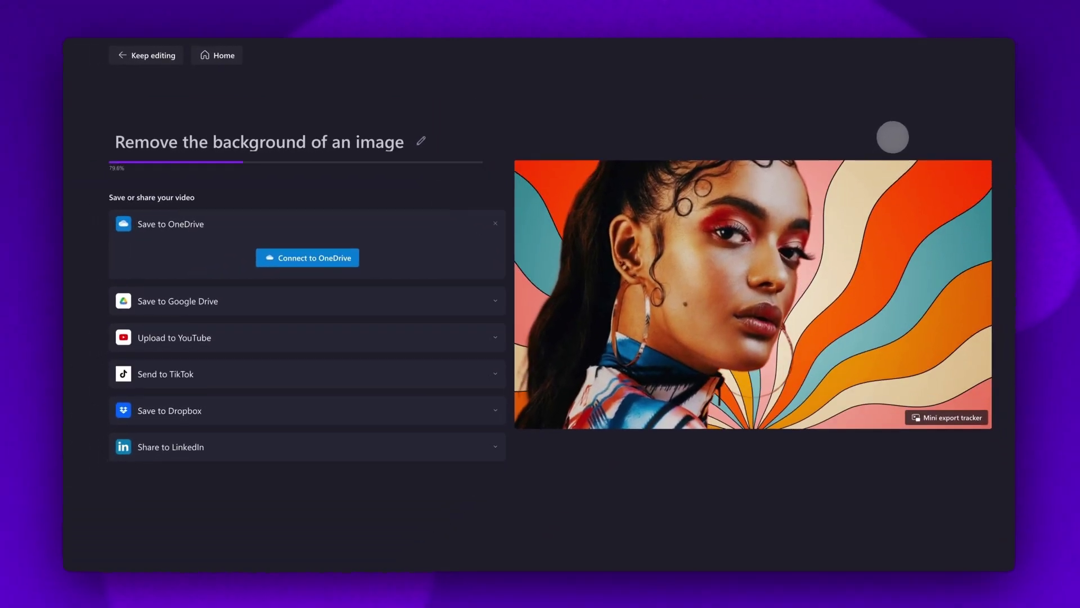